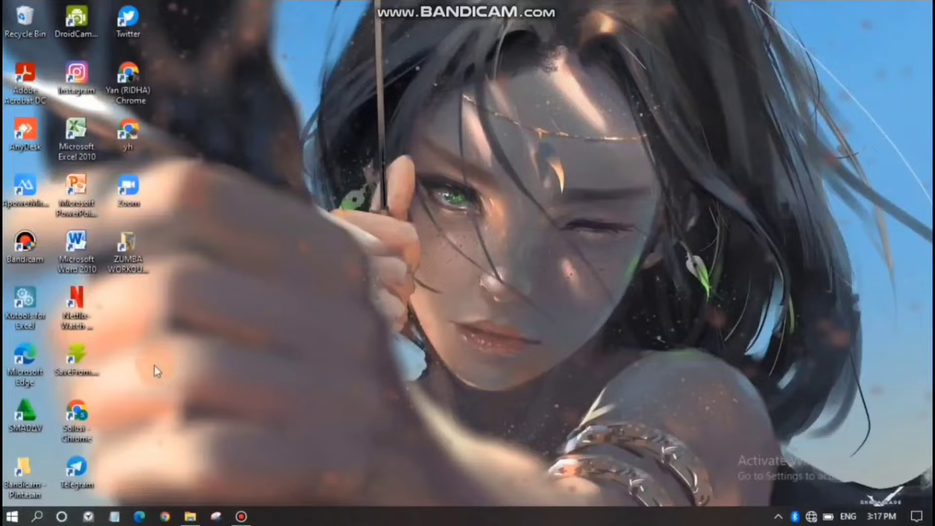
- Switch from the desktop to the Word grades document and select the whole NAMA / MATA KULIAH table
right_click(778, 158)
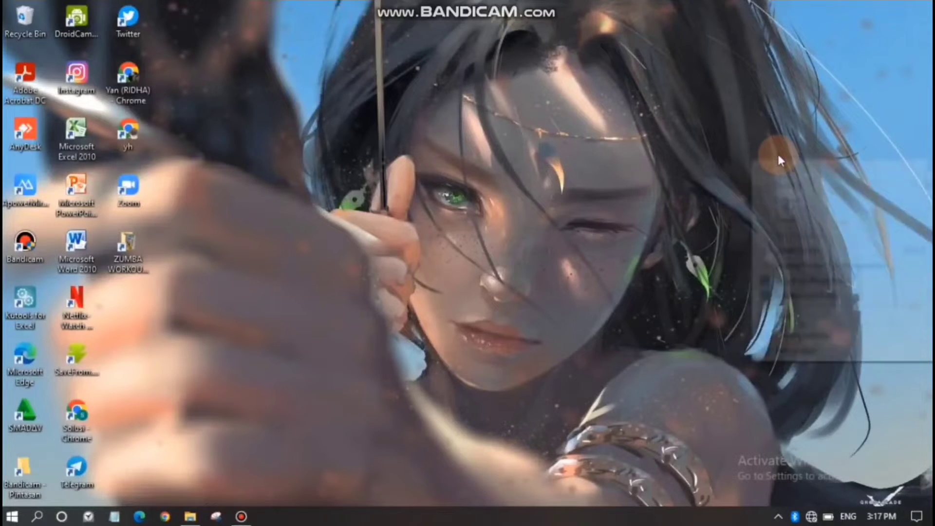
click(729, 163)
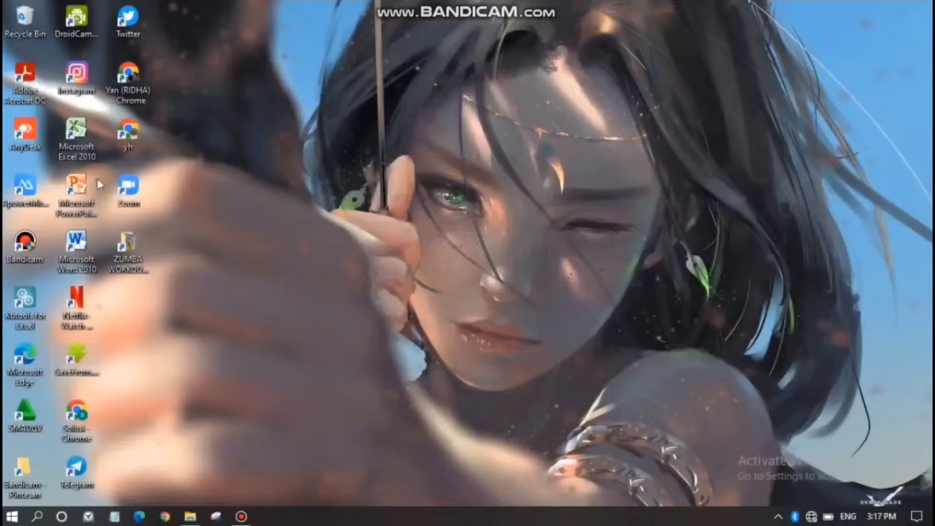
click(267, 293)
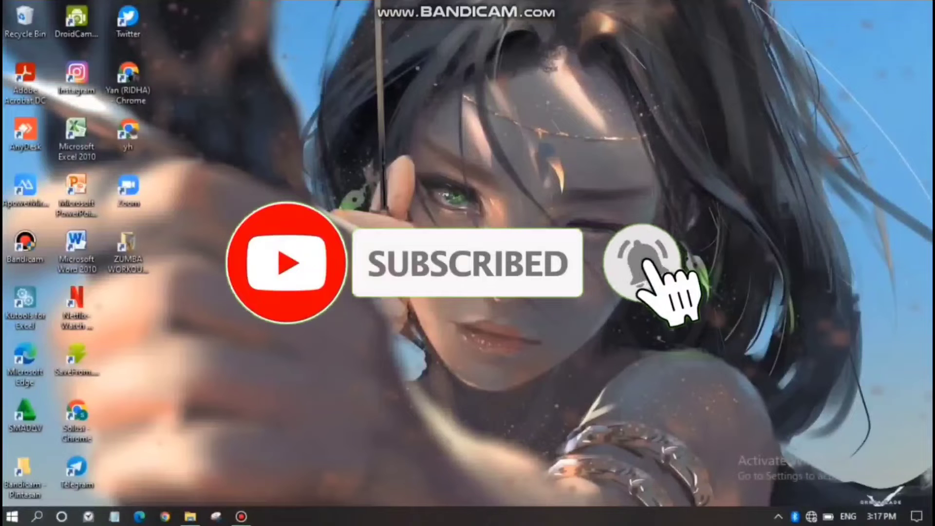
right_click(777, 159)
click(728, 160)
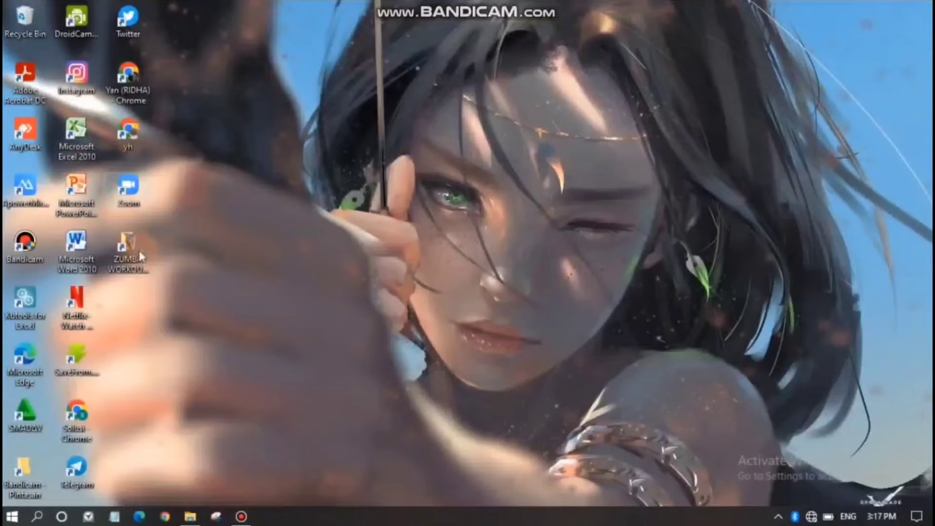
click(266, 288)
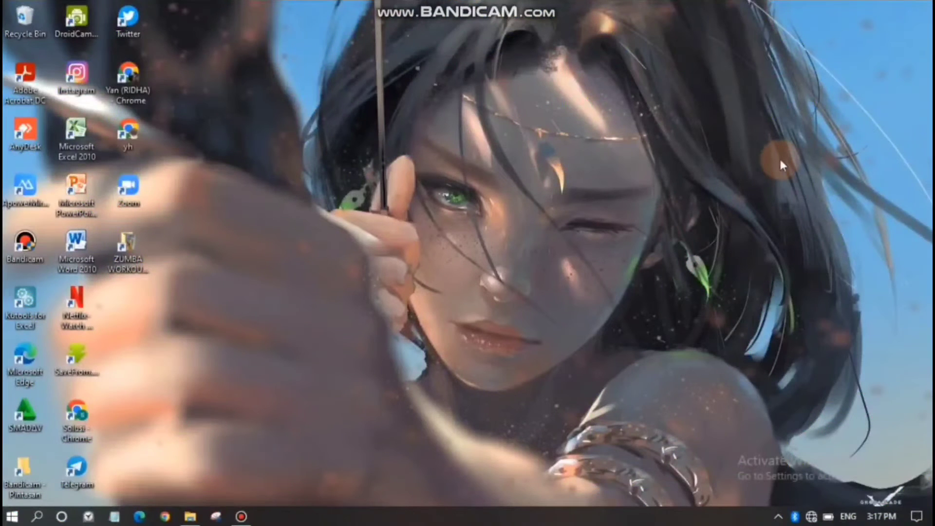
right_click(778, 156)
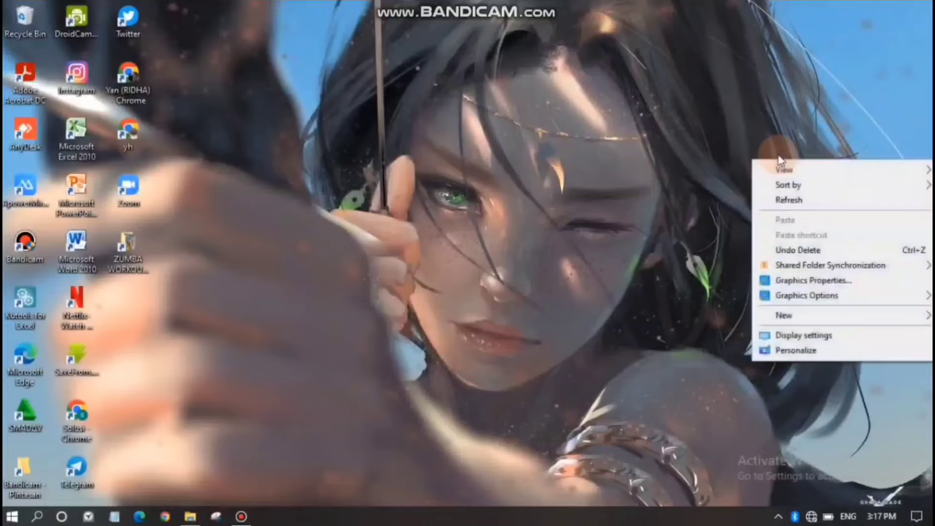
click(728, 158)
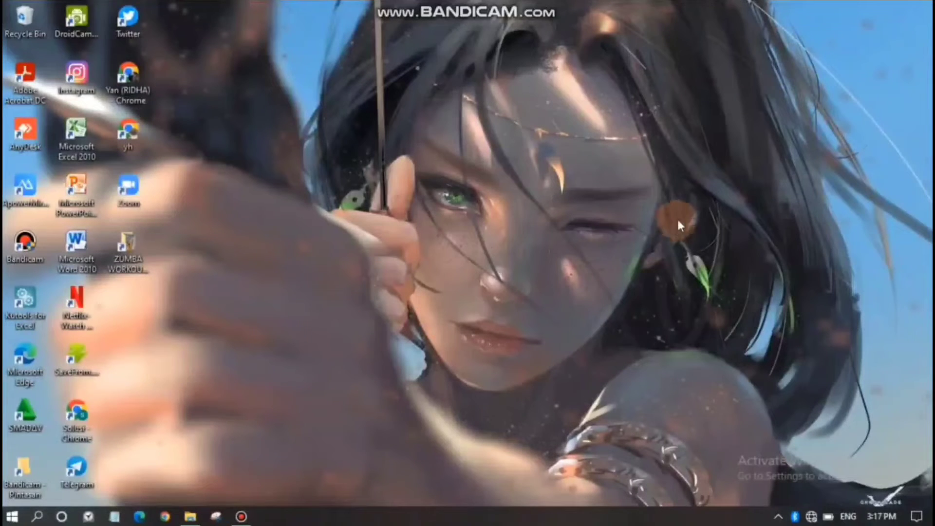
right_click(779, 165)
click(729, 163)
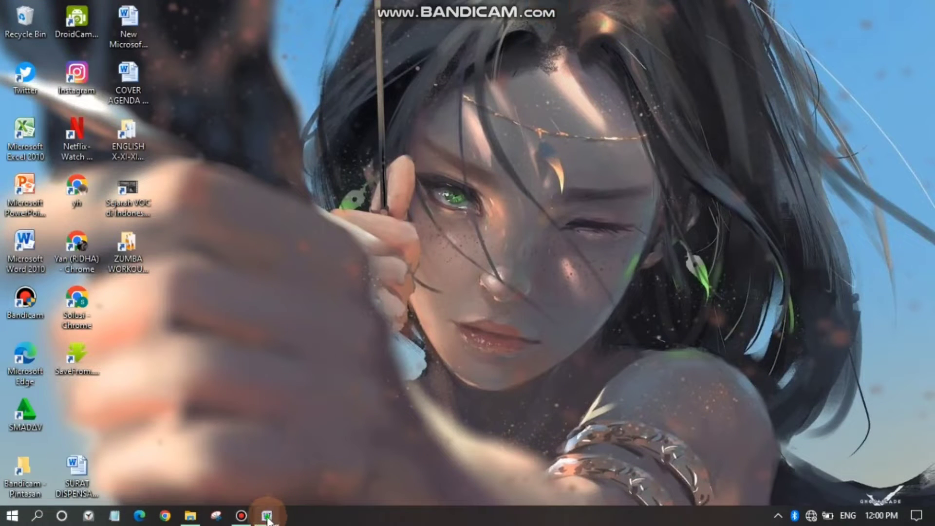
click(266, 515)
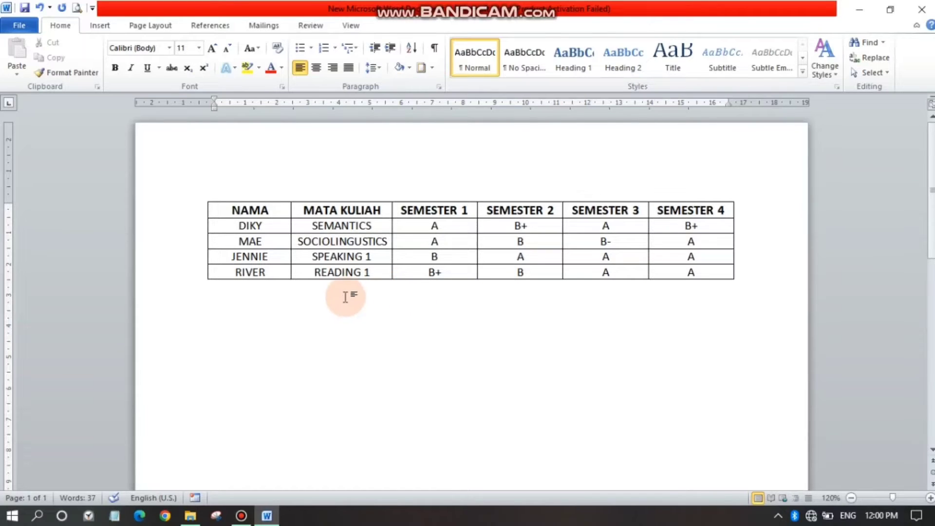
click(206, 196)
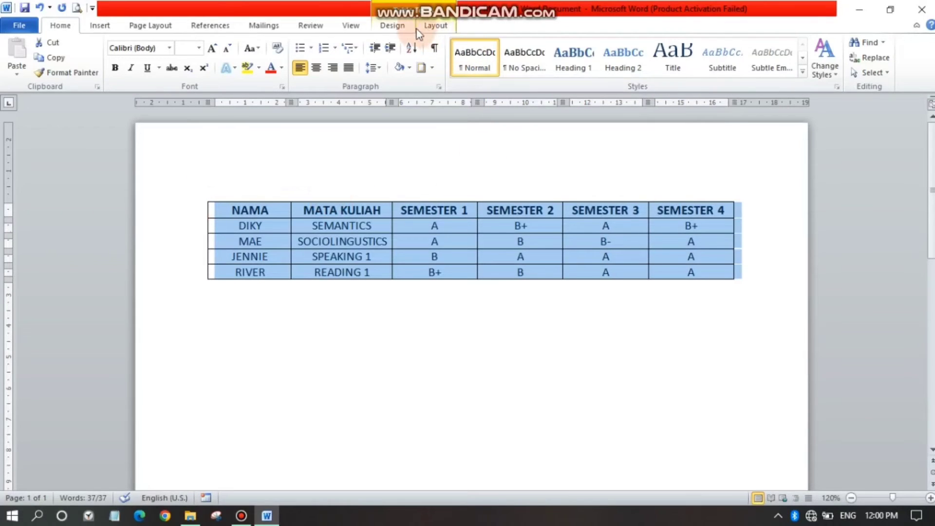
- Apply the purple Accent 4 banded table style with a purple first column to the grades table
click(391, 31)
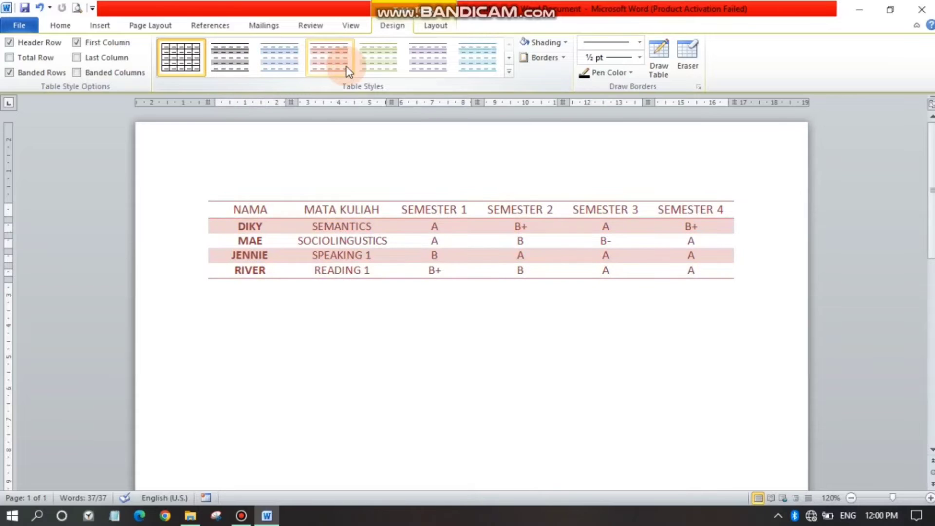
click(507, 72)
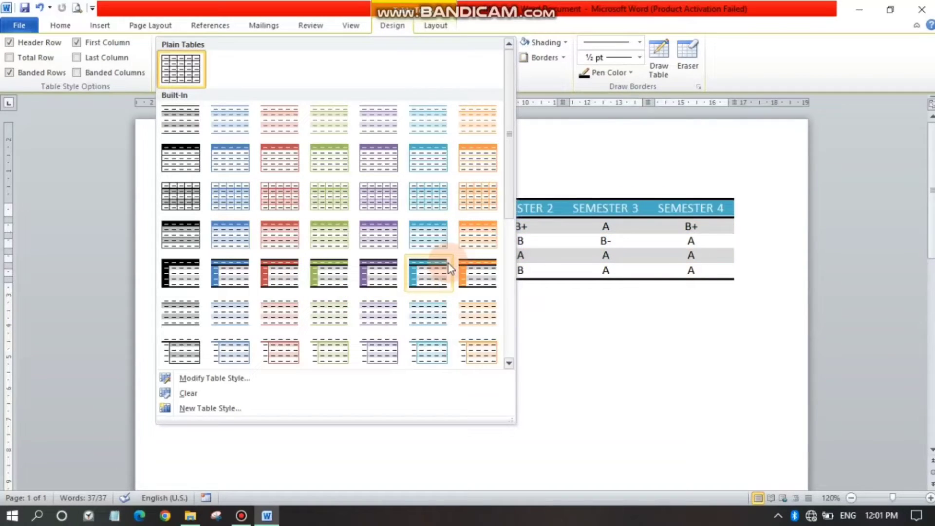
click(378, 274)
click(375, 298)
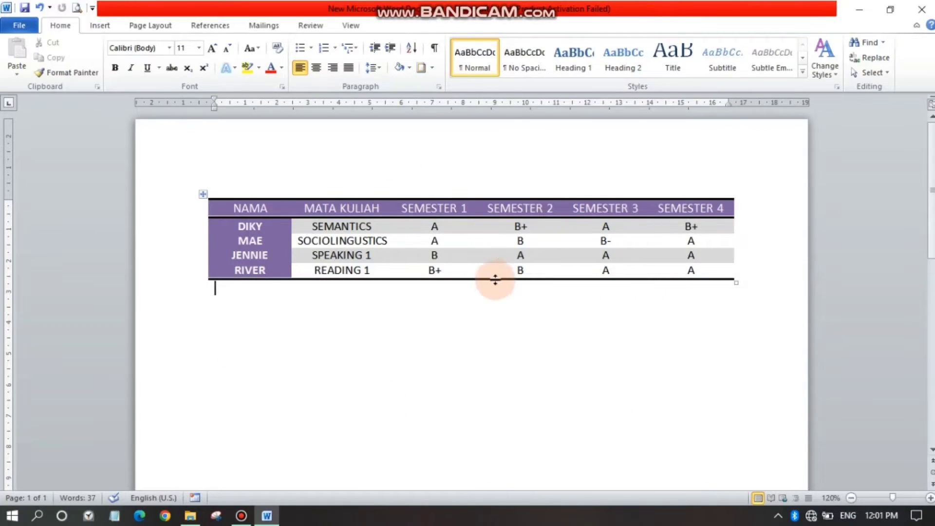
- Try a light red banded table style on the grades table
click(203, 194)
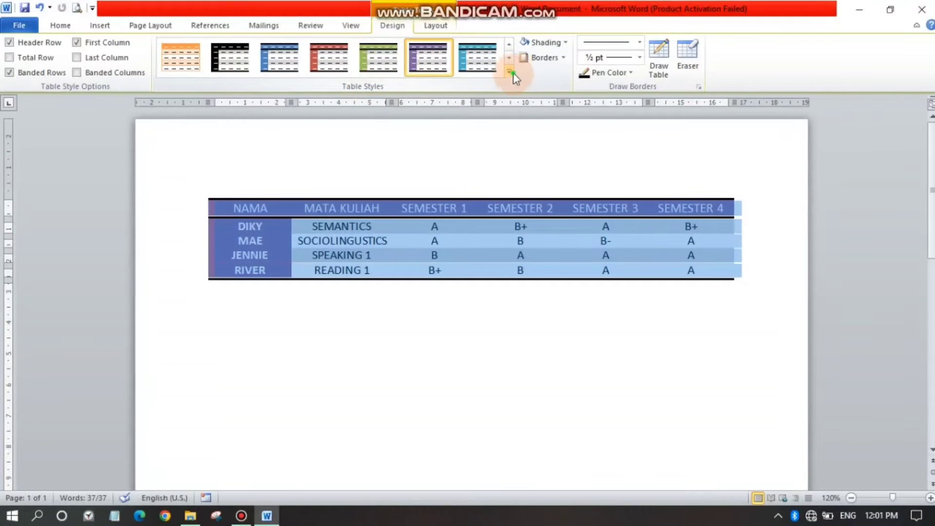
click(509, 71)
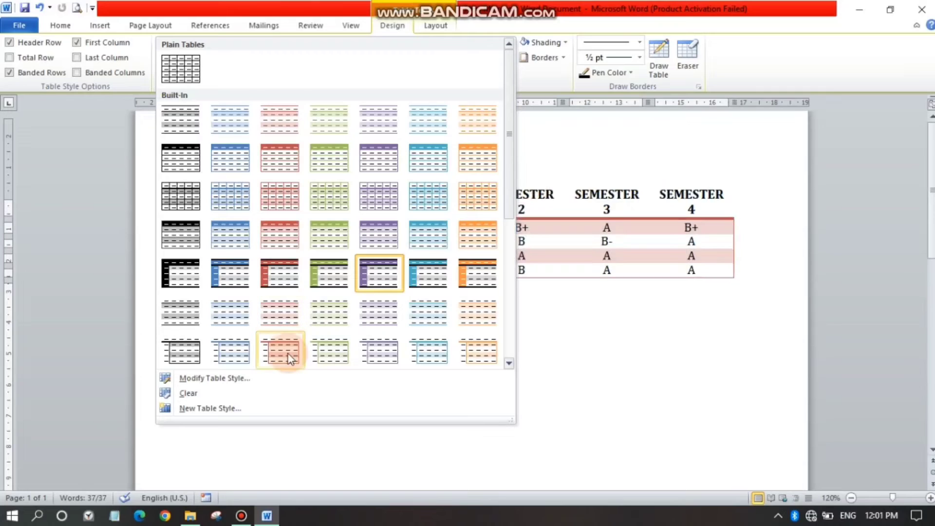
click(615, 359)
click(615, 355)
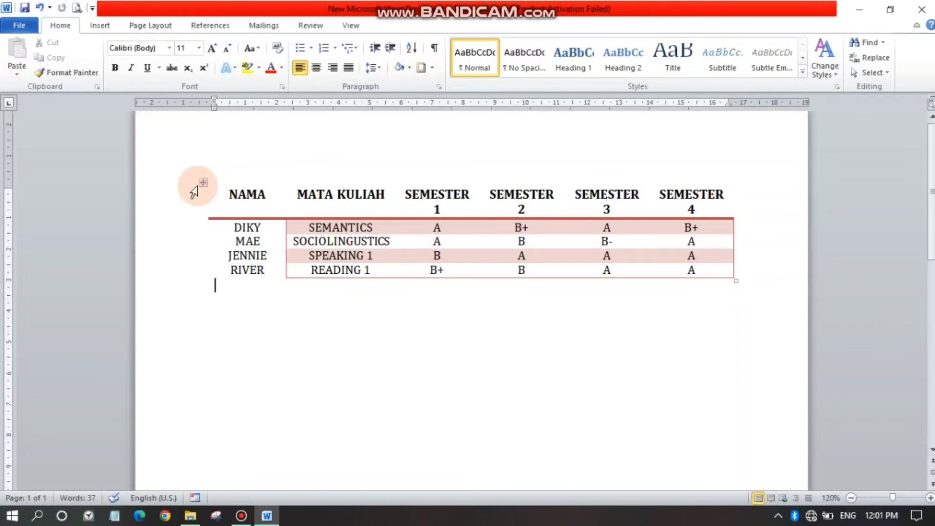
- Switch the table to the orange Medium Shading 1 - Accent 6 style with an orange header
click(204, 181)
click(392, 25)
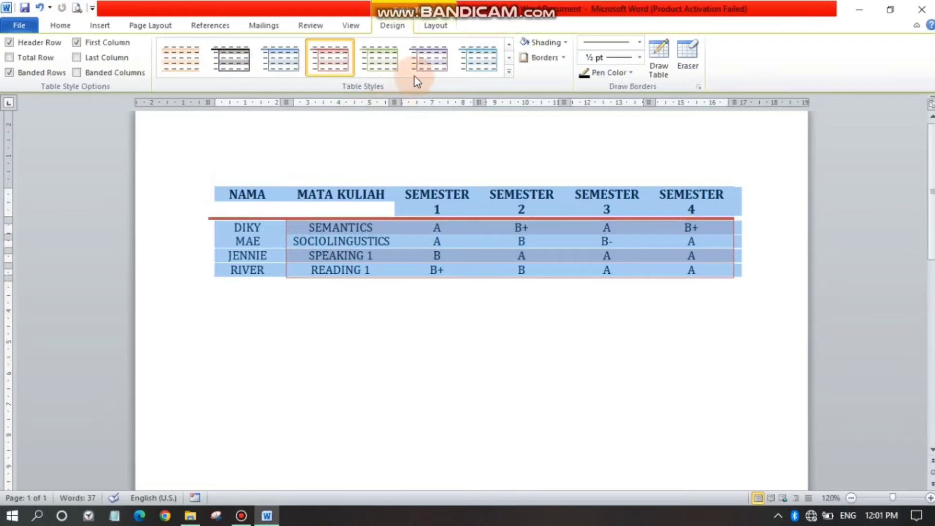
click(509, 74)
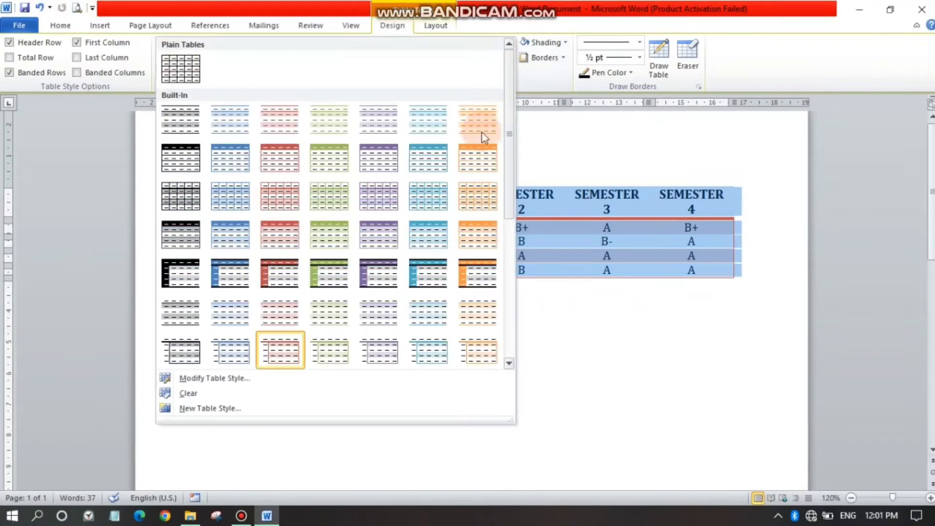
click(476, 235)
click(487, 389)
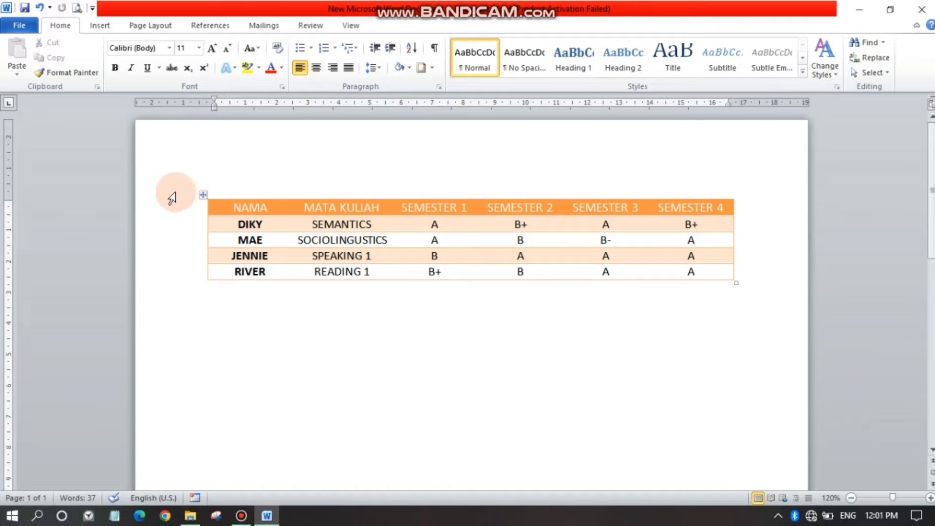
- Open the New Table Style window and close it without saving
click(204, 195)
click(392, 25)
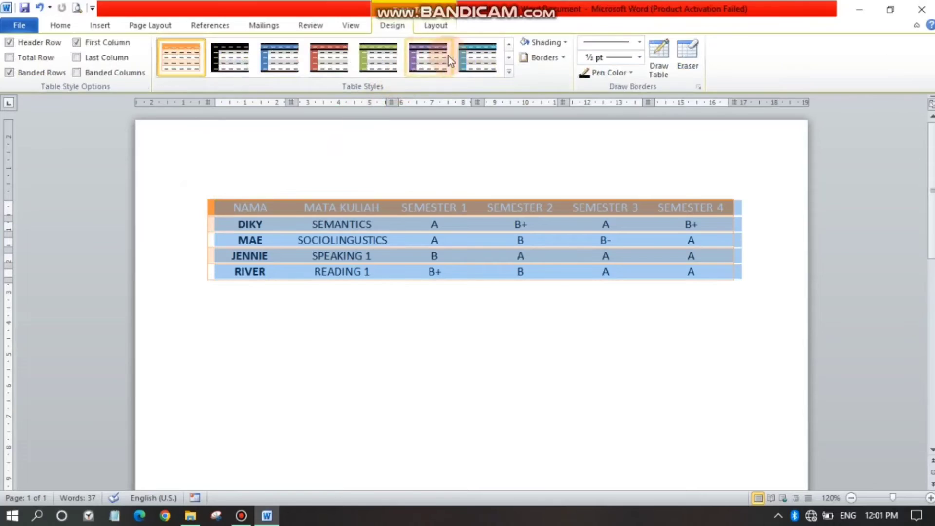
click(507, 73)
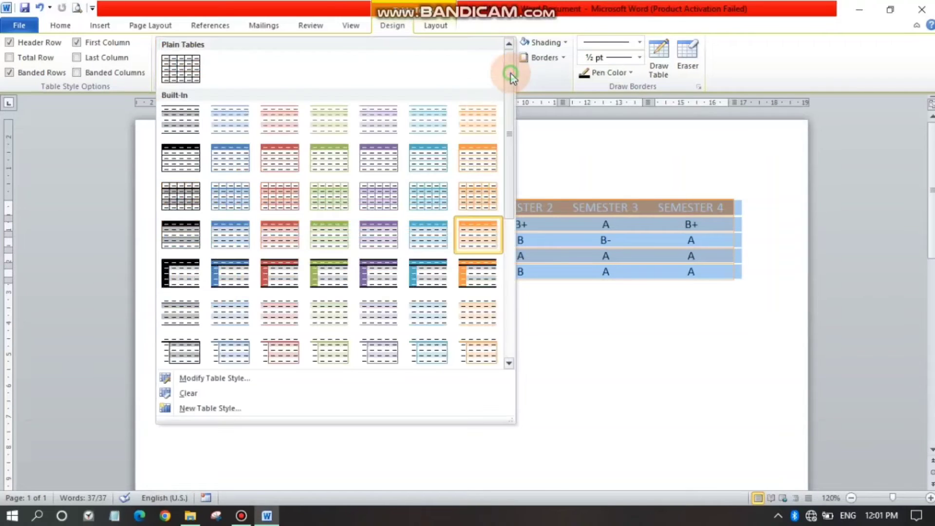
click(222, 408)
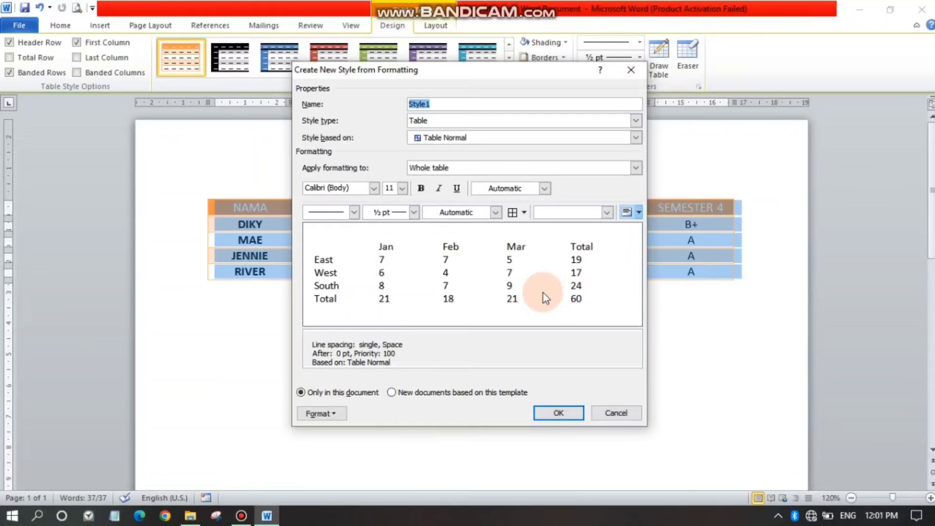
click(632, 70)
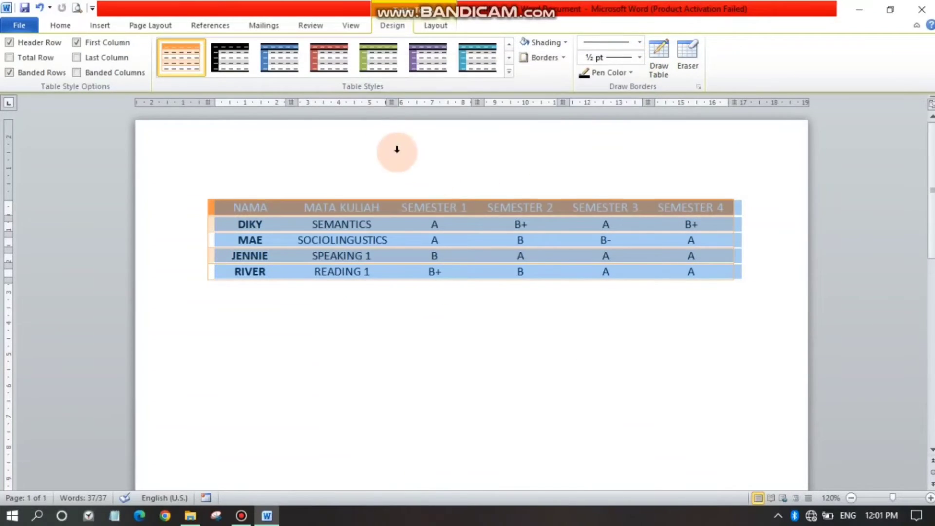
- Modify the orange Medium Shading 1 - Accent 6 style, keeping Table Normal as its base, and confirm
click(509, 72)
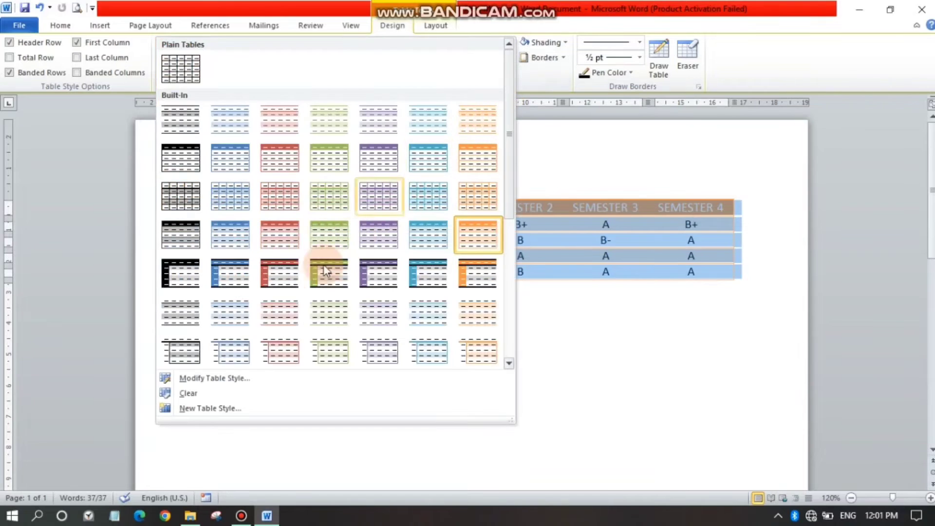
click(206, 378)
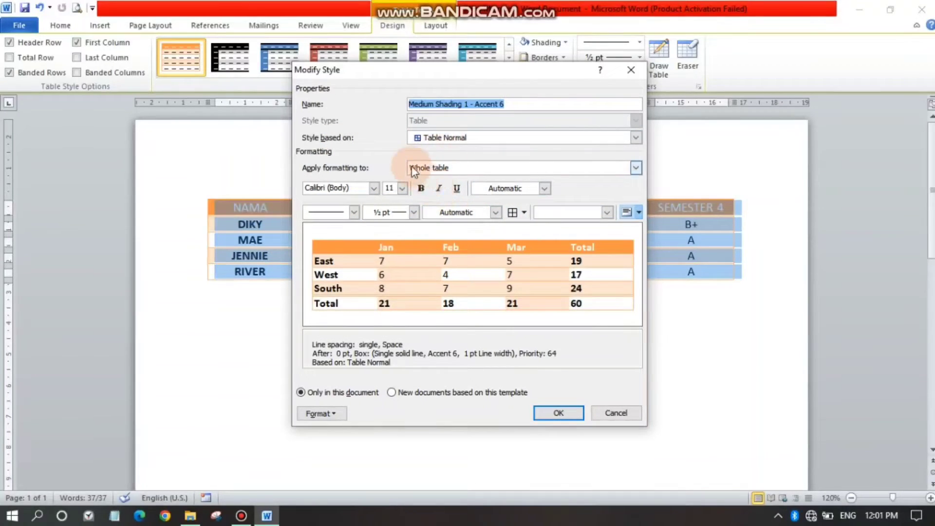
click(635, 137)
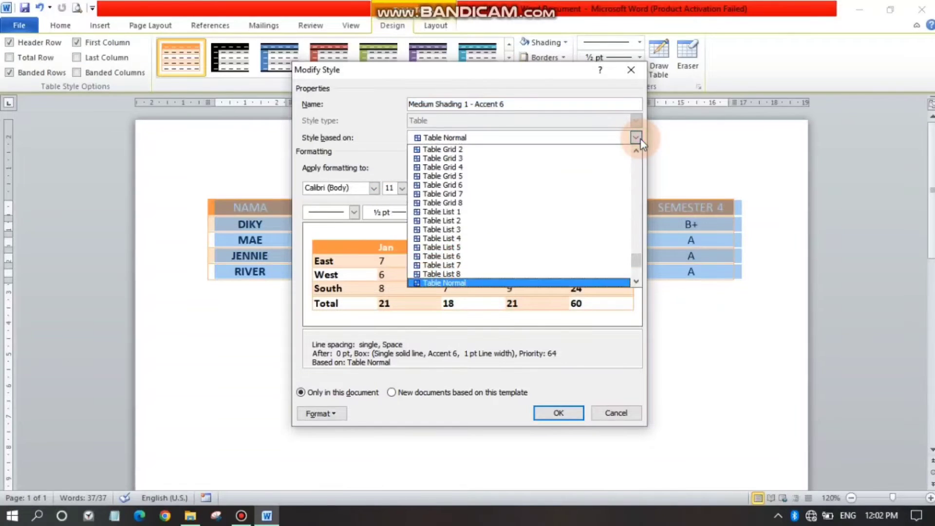
click(637, 139)
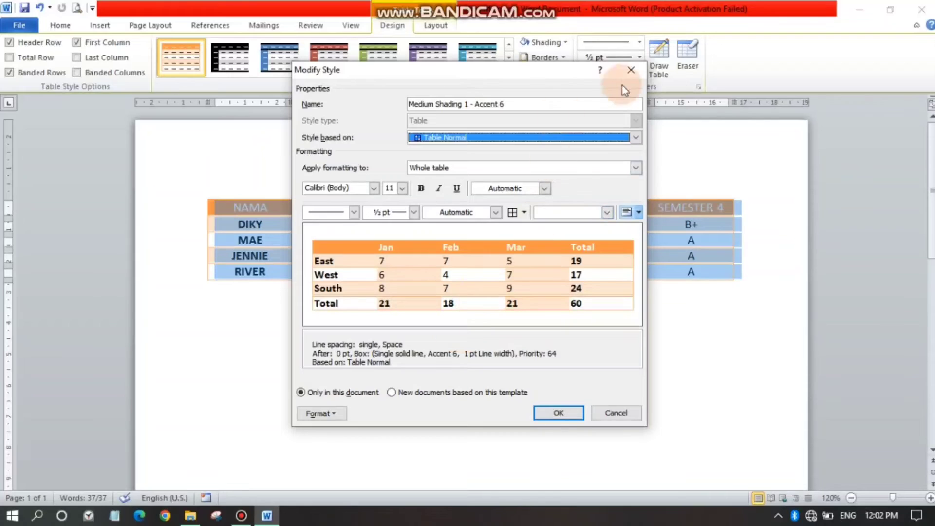
click(636, 77)
- Select the whole grade table and show its Layout cell size settings, with a 0.44 cm row height
click(463, 394)
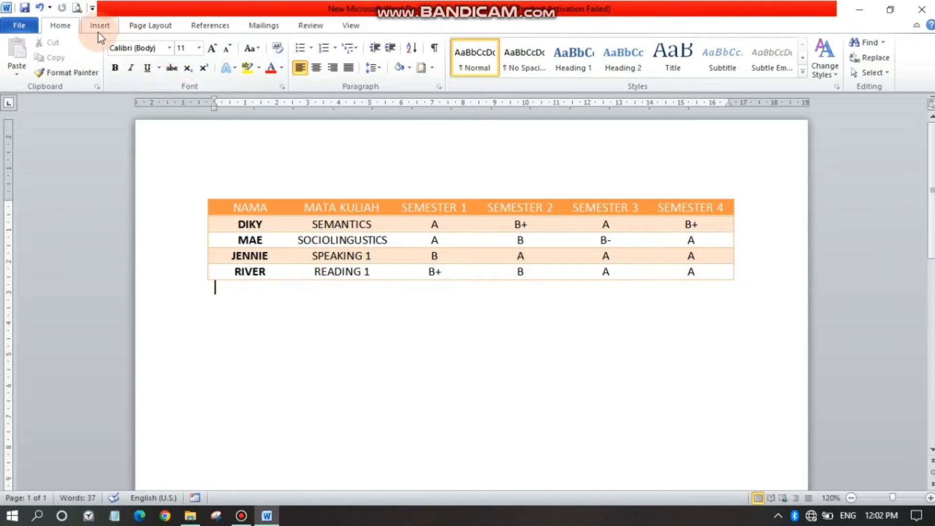
click(203, 194)
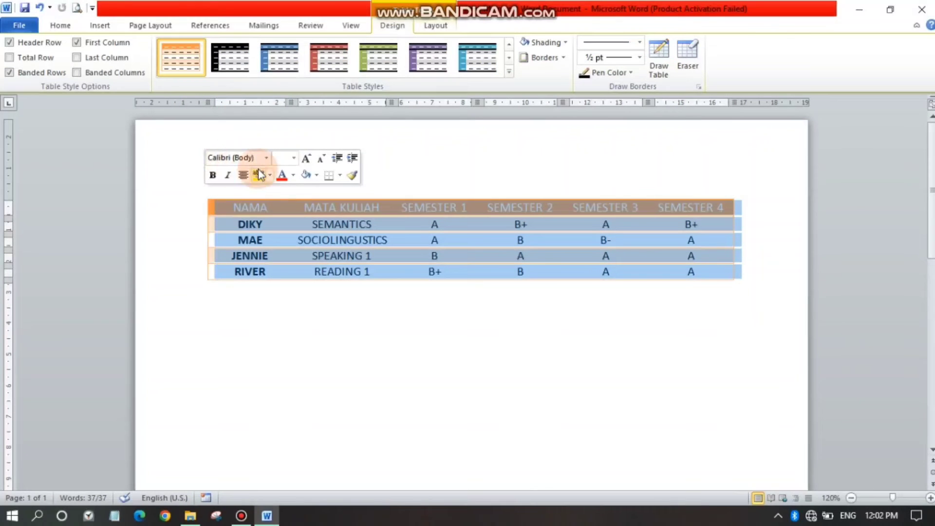
click(434, 25)
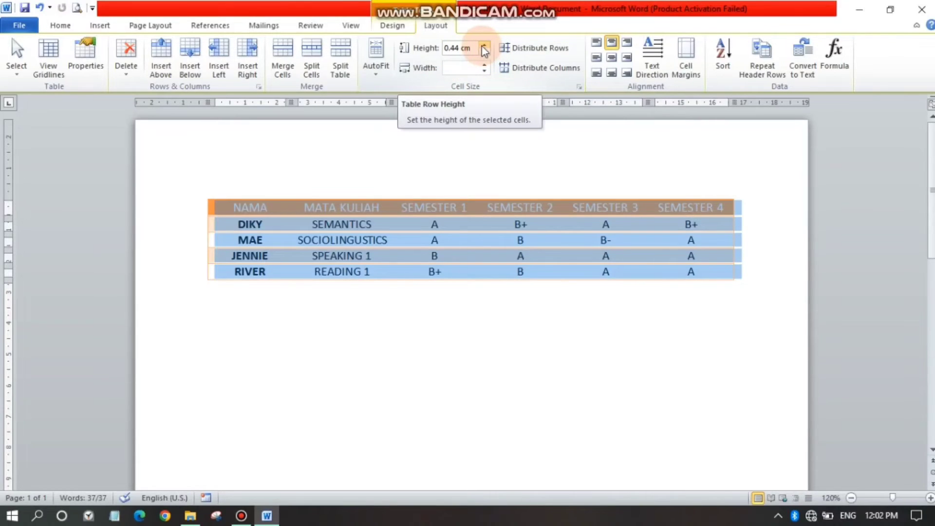
- Adjust the table row height between 0.5 and 0.9 cm, ending at 0.8 cm
click(484, 45)
click(483, 45)
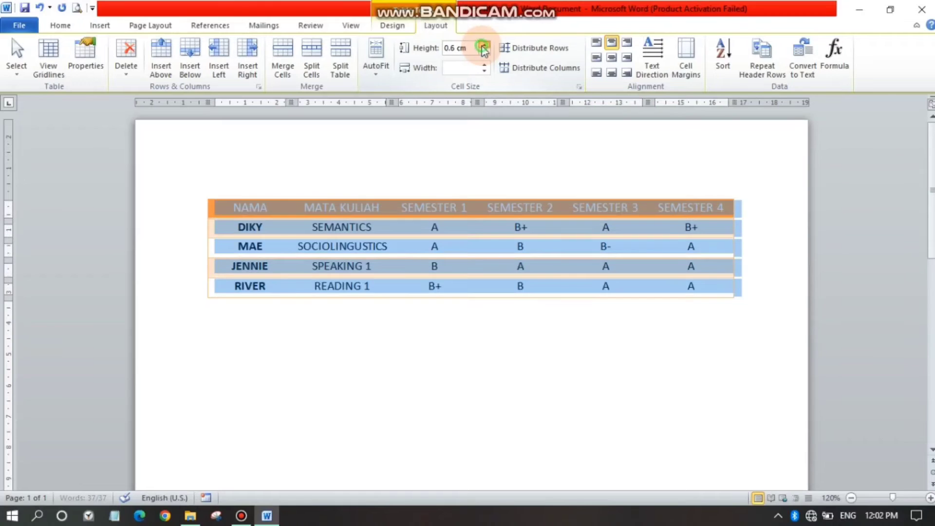
click(484, 45)
click(483, 45)
click(484, 45)
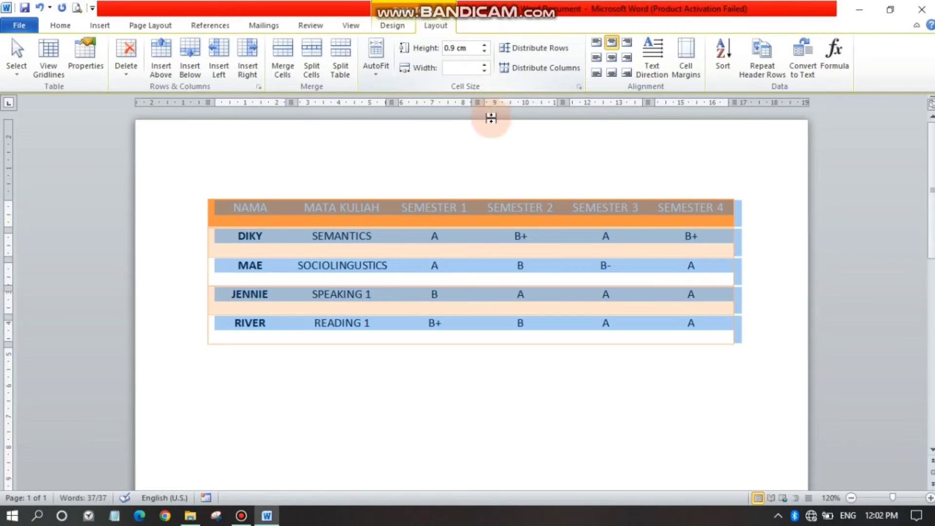
click(485, 52)
click(484, 52)
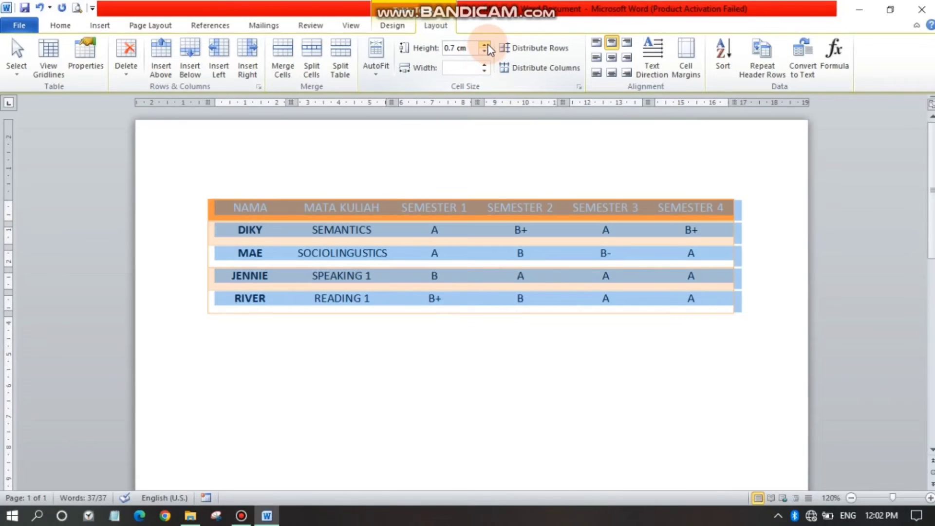
click(484, 45)
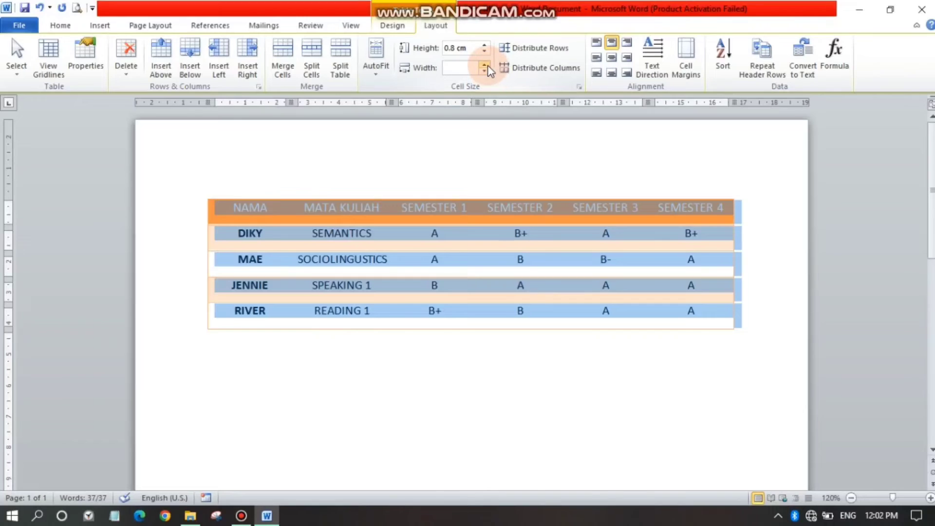
- Undo the column narrowing to restore the original widths with 0.7 cm rows, then deselect the table
click(485, 71)
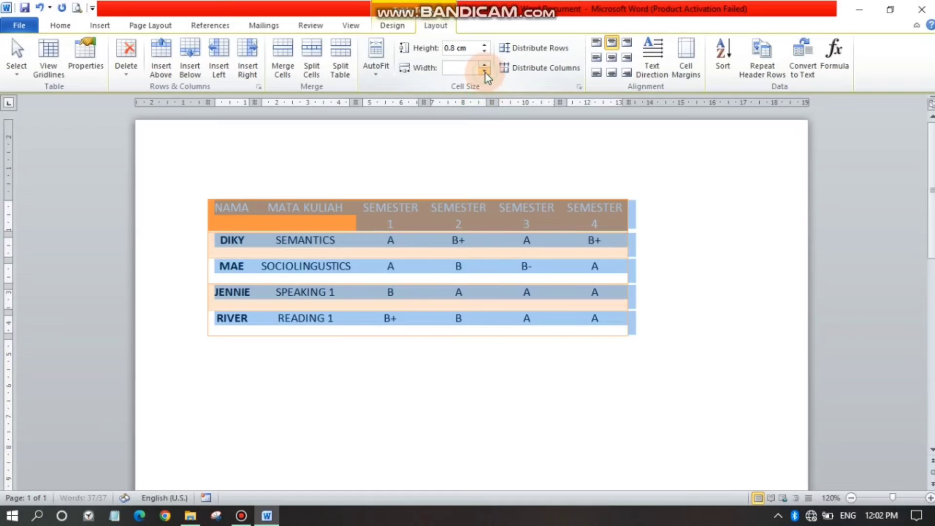
click(41, 7)
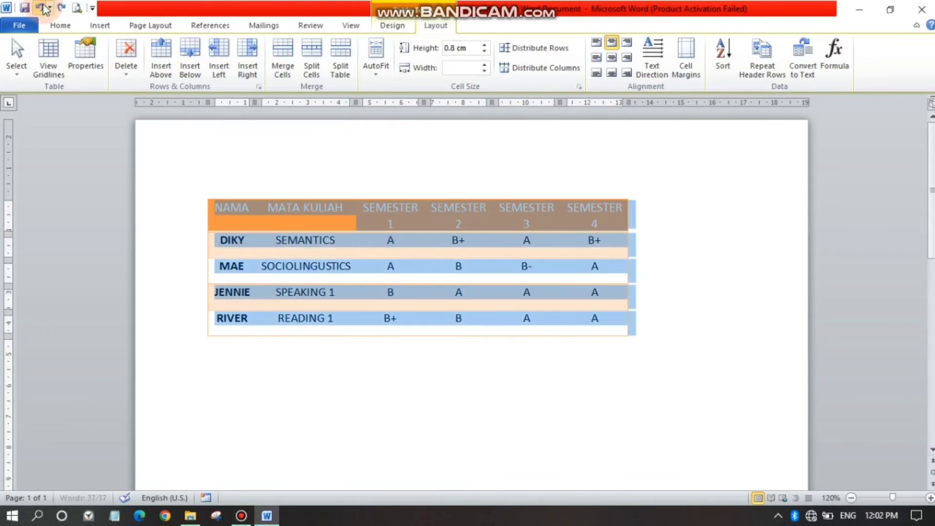
click(41, 7)
click(41, 8)
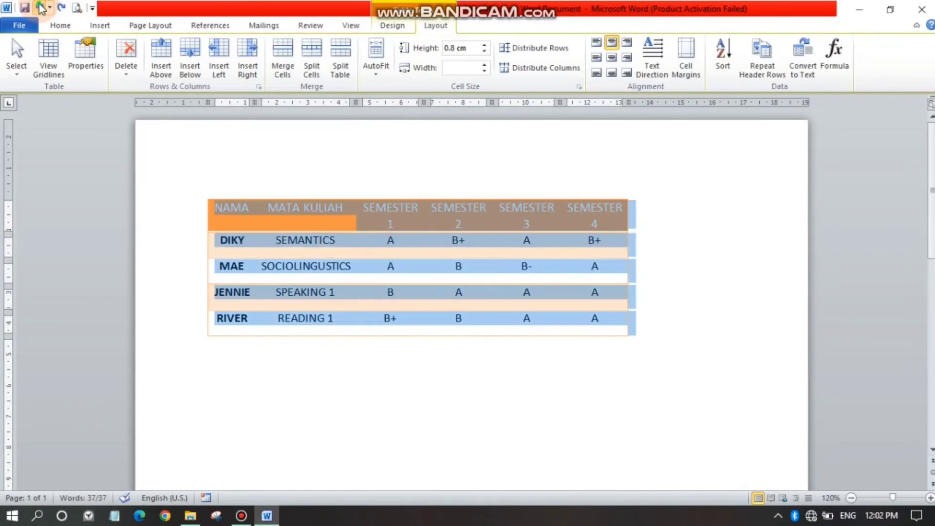
click(41, 8)
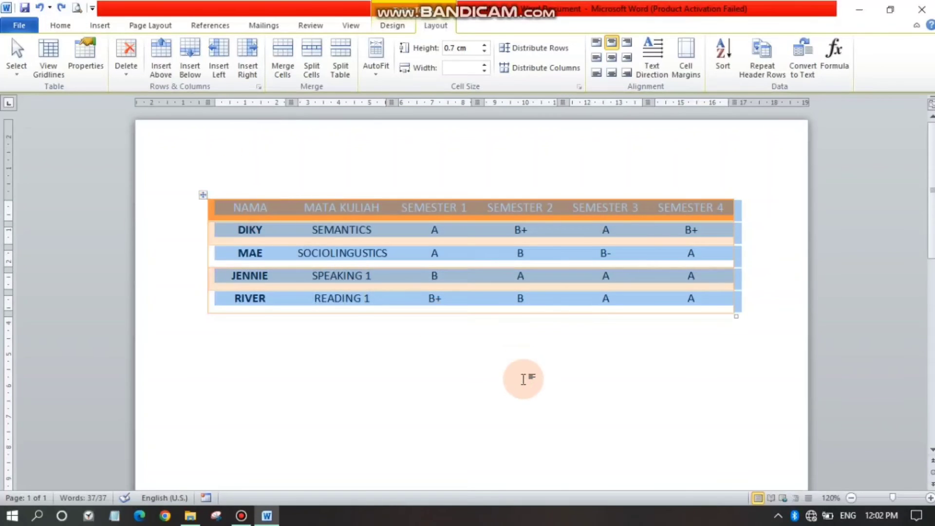
click(523, 379)
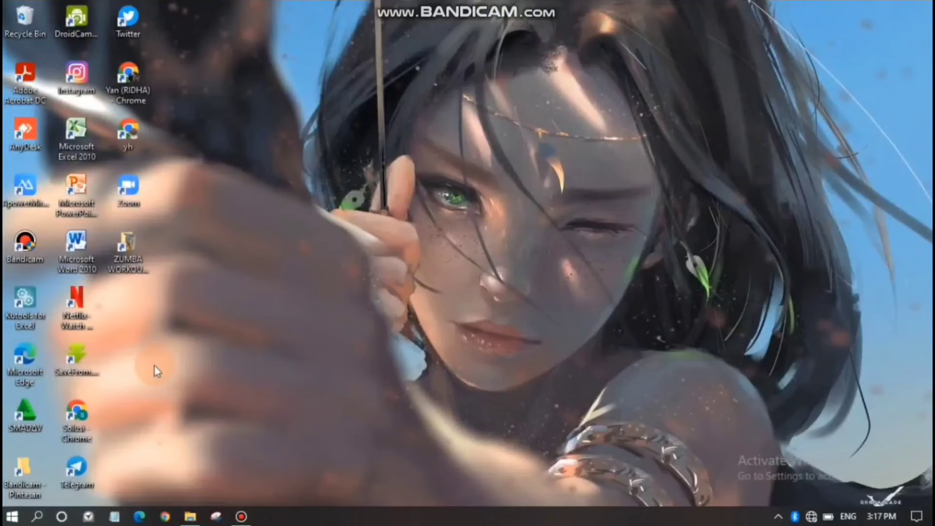
right_click(778, 157)
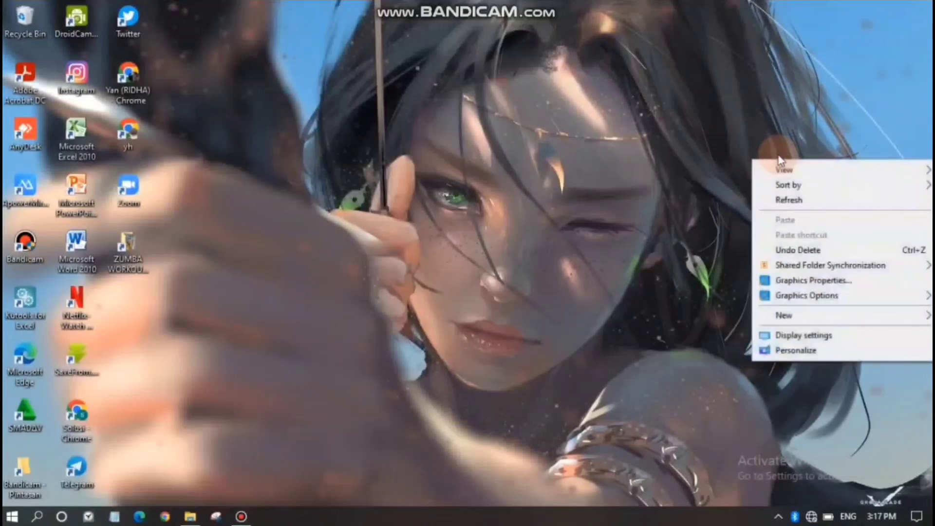
click(727, 159)
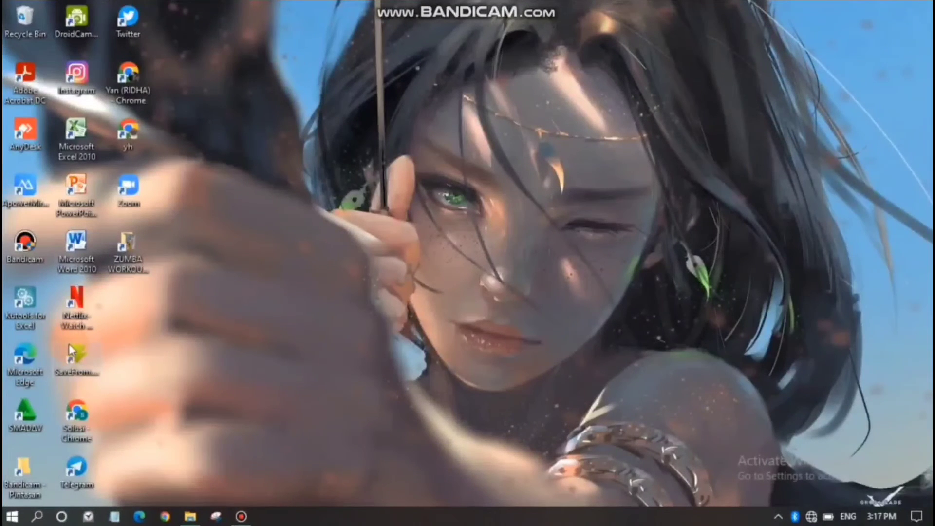
click(267, 295)
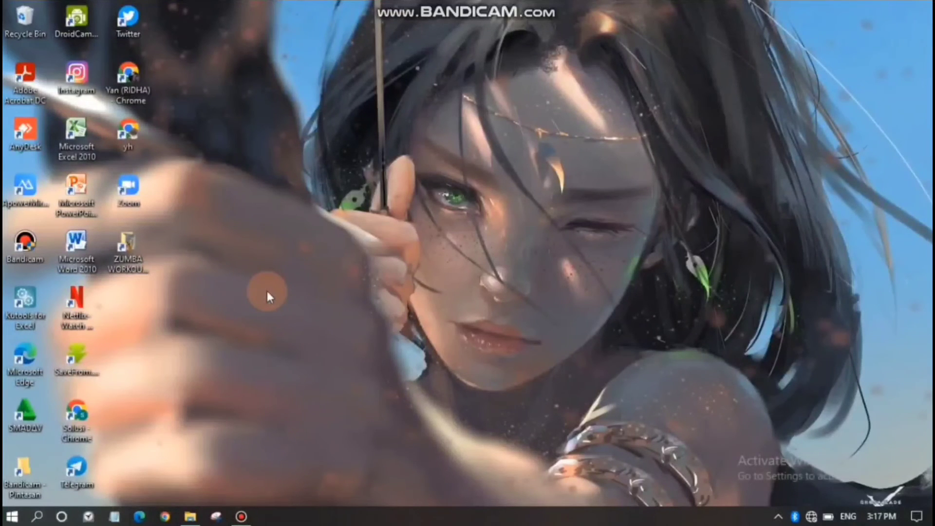
click(678, 221)
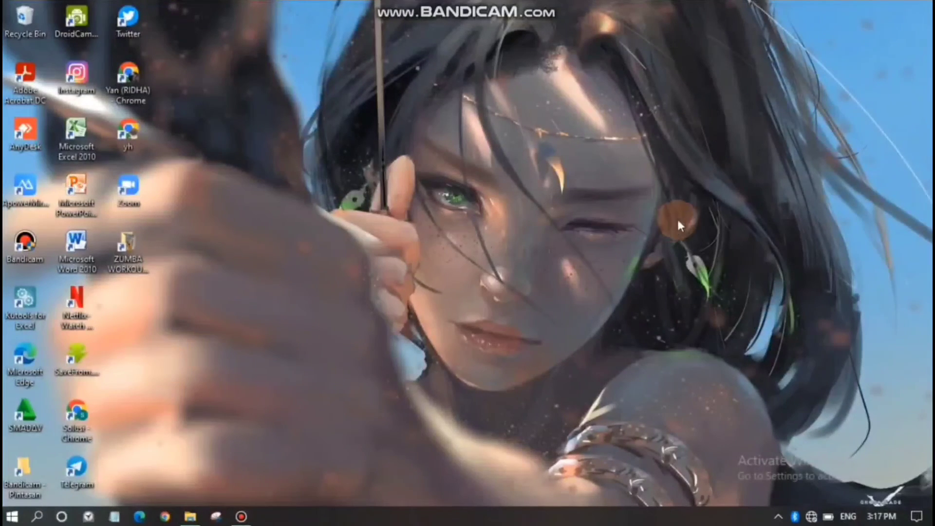
right_click(780, 158)
click(728, 159)
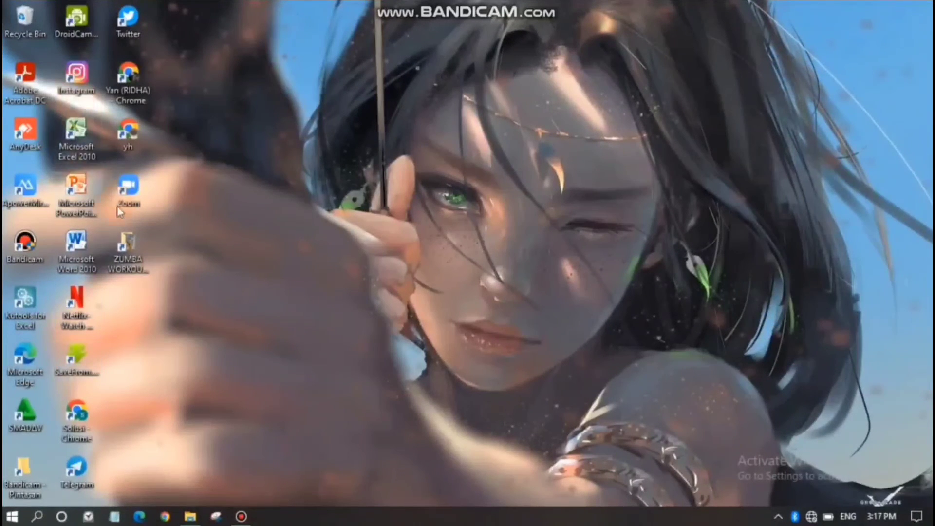
click(242, 290)
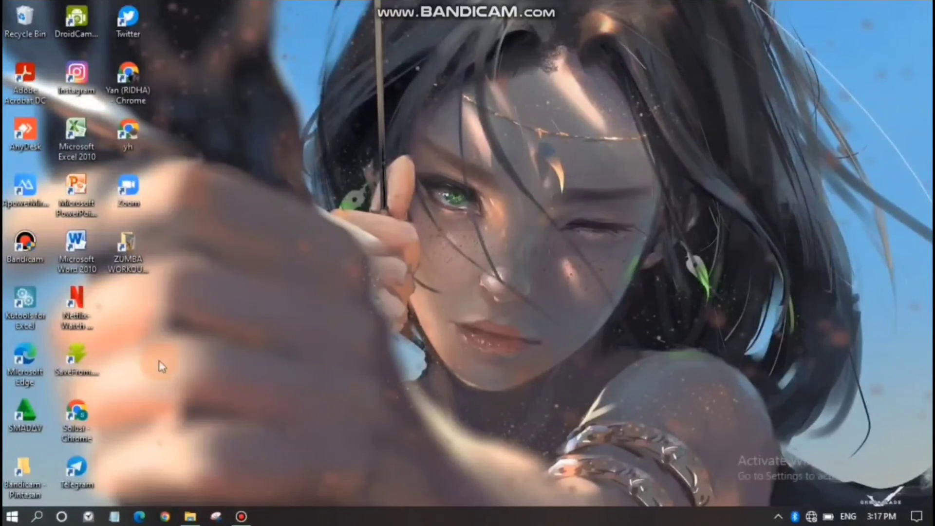
click(781, 165)
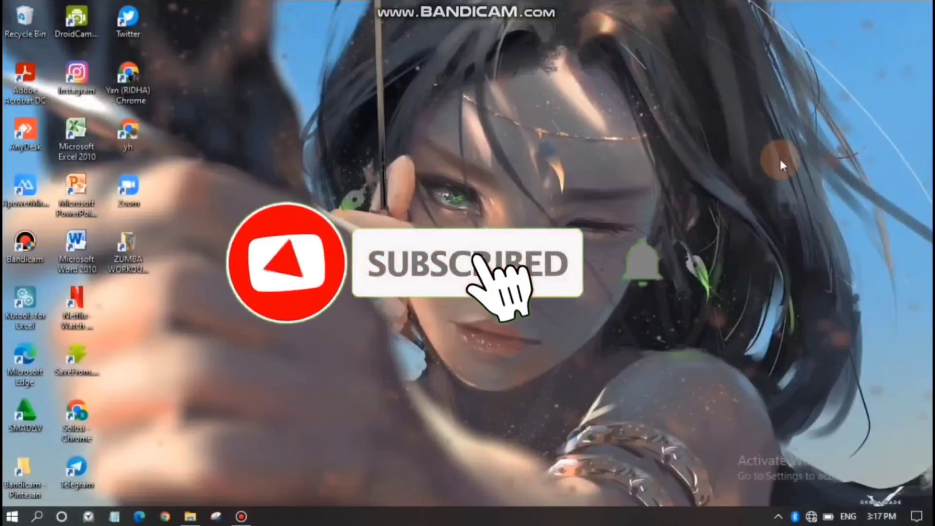
right_click(779, 156)
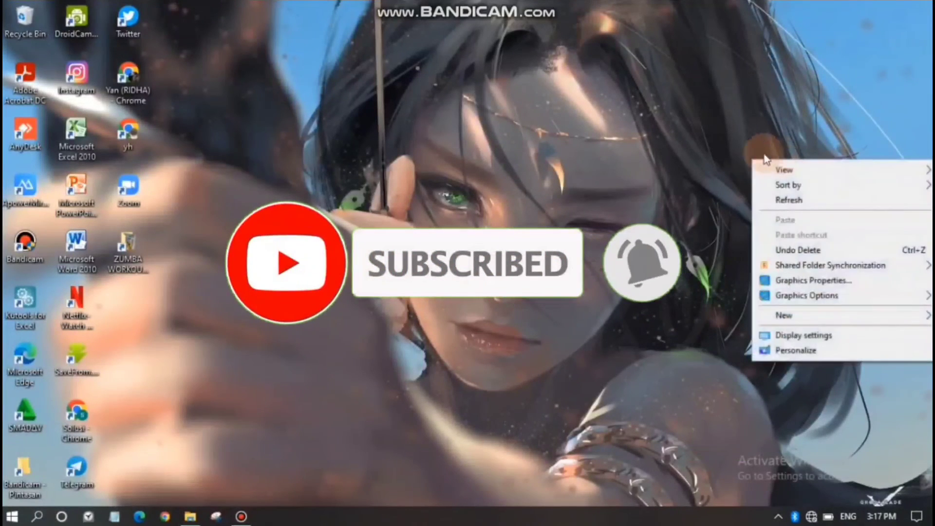
click(725, 156)
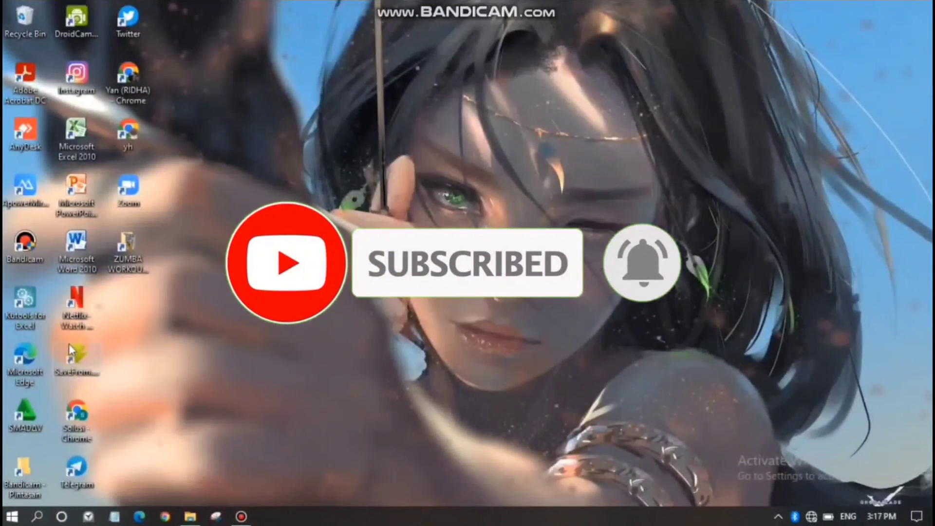